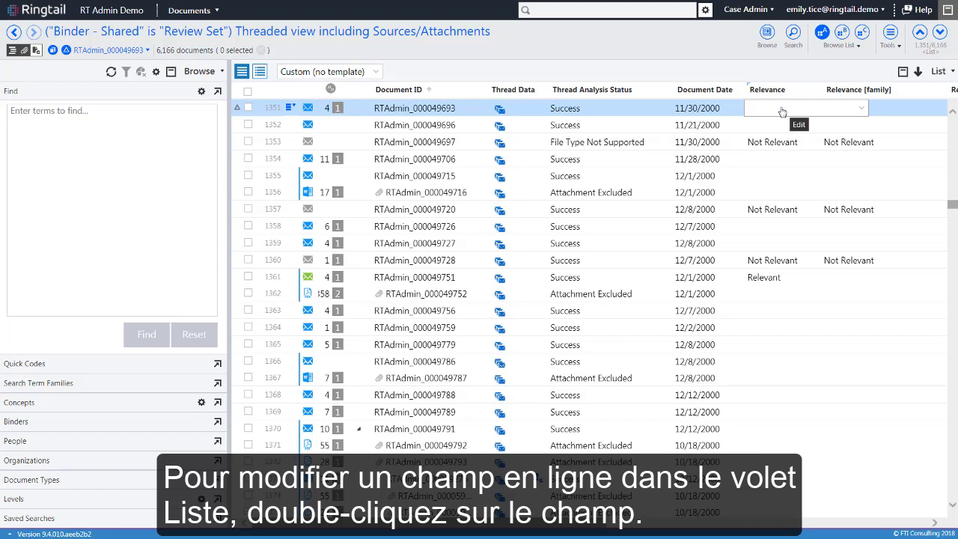
Step: Open the Relevance field of document RTAdmin_000049696 for inline editing, and make document RTAdmin_000049697 the active document
double_click(754, 126)
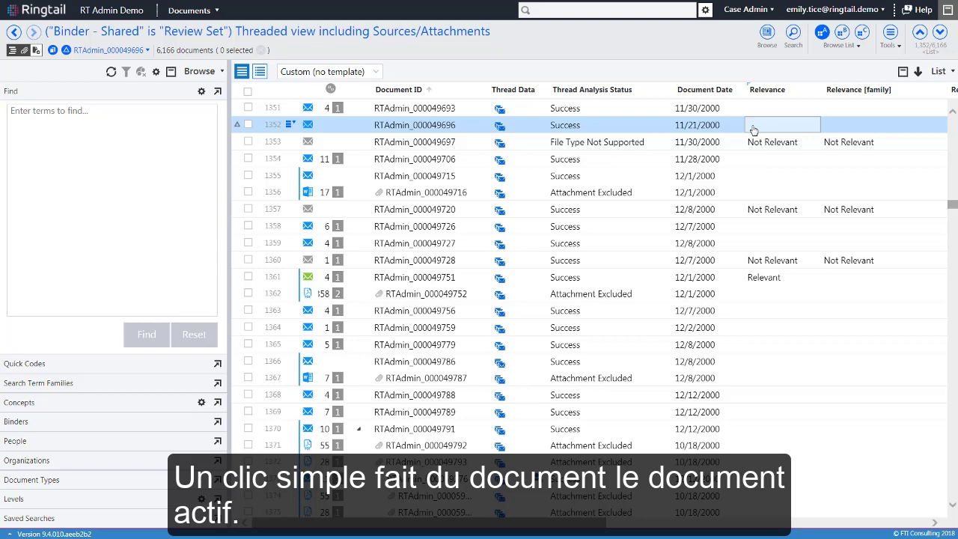
left_click(753, 127)
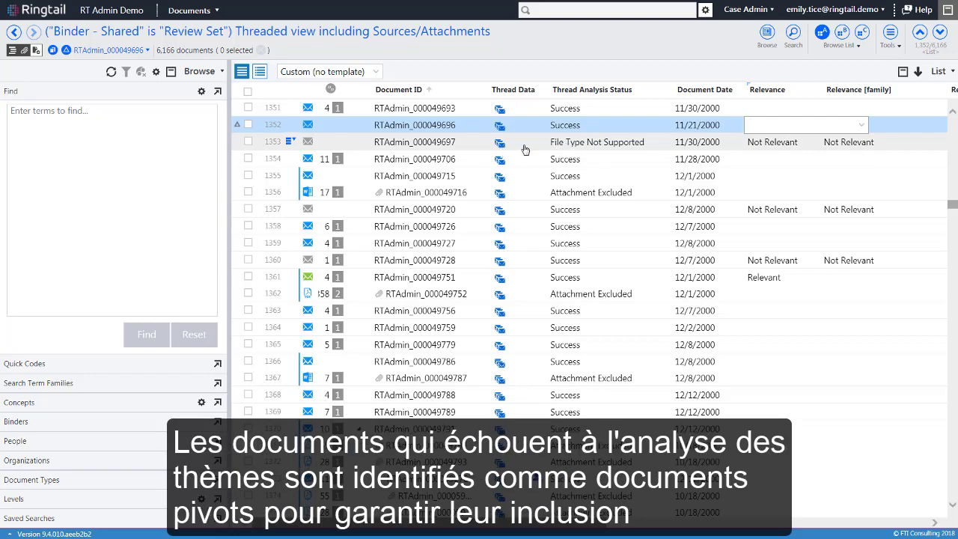
left_click(526, 150)
left_click(509, 149)
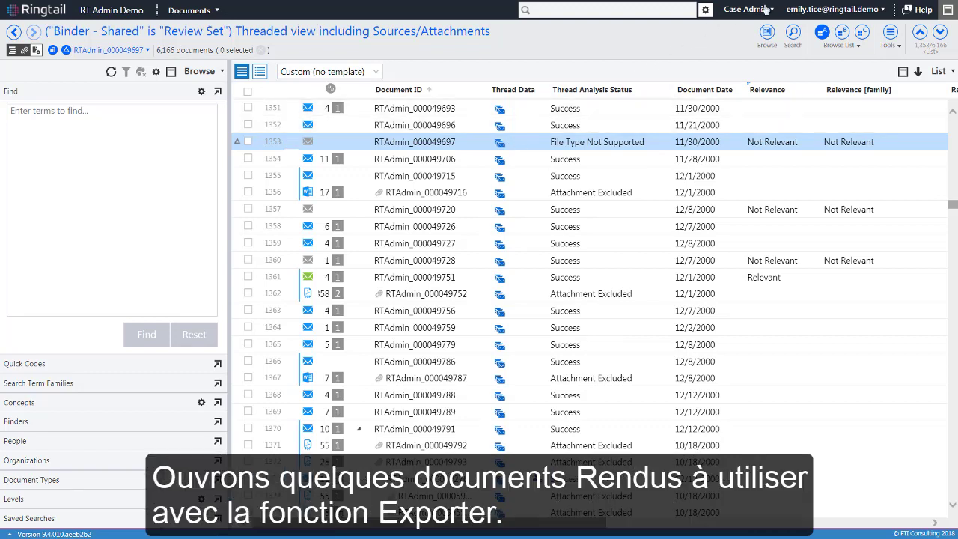
Step: Set the search preferences to include Renditions and exclude Threading and Sources and attachments
left_click(799, 7)
mouse_move(813, 37)
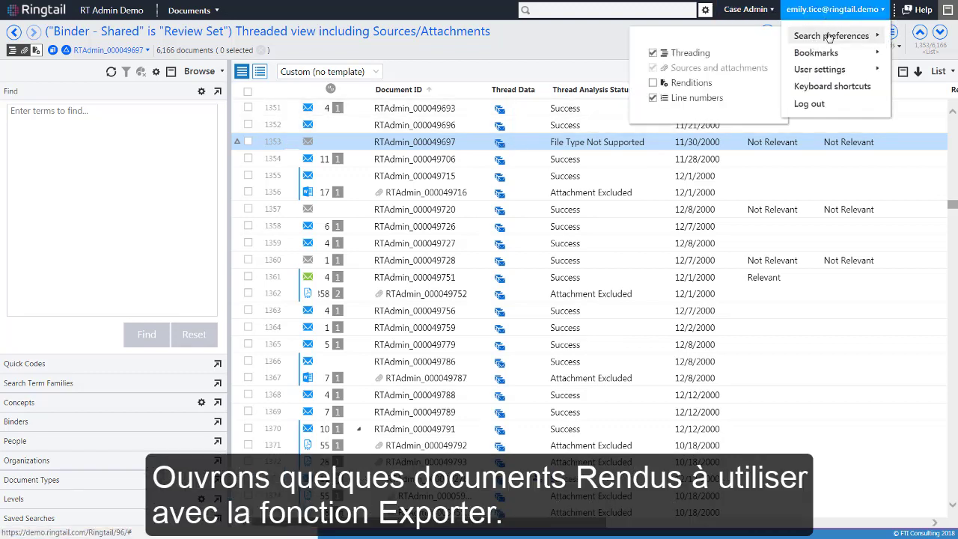
left_click(695, 58)
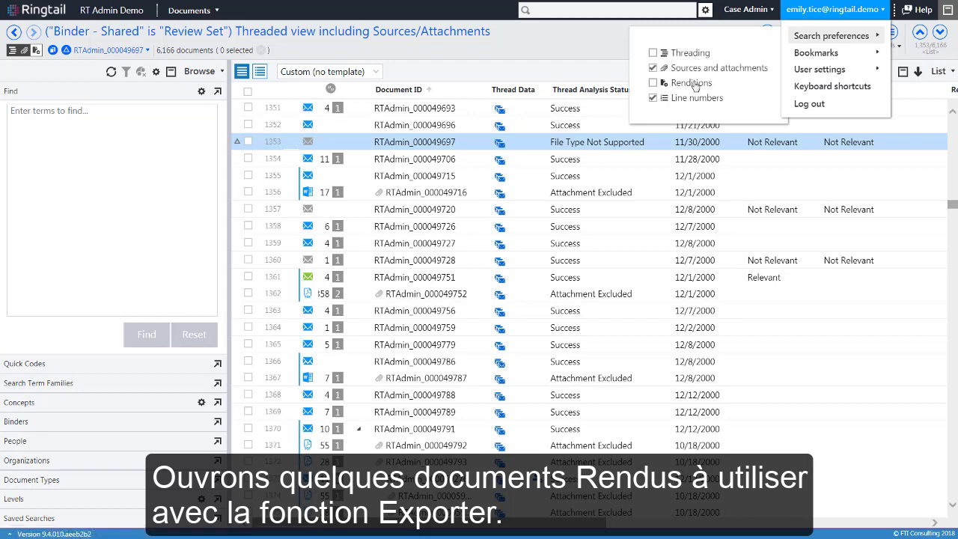
left_click(695, 86)
left_click(700, 72)
left_click(583, 51)
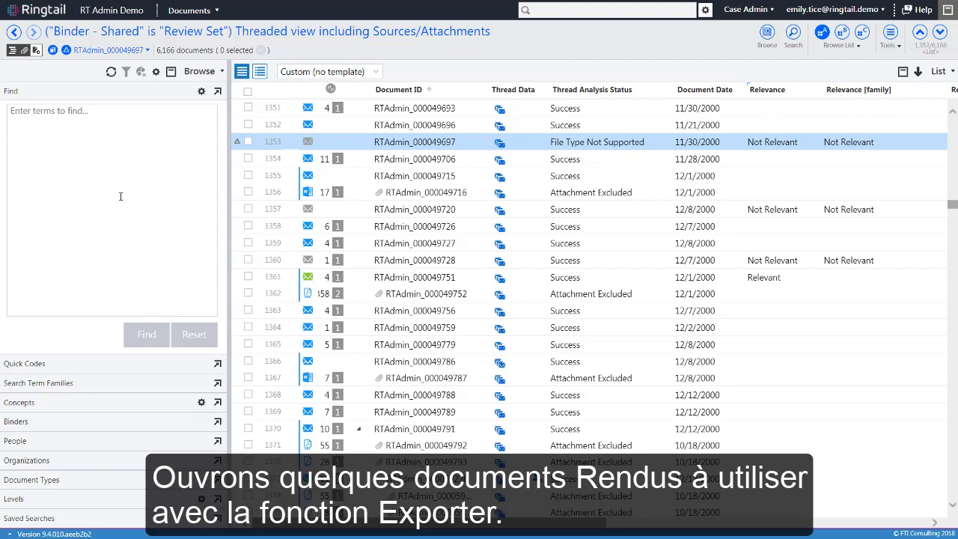
Step: Search for the renditions in the Productions level and select all documents in the list
left_click(49, 500)
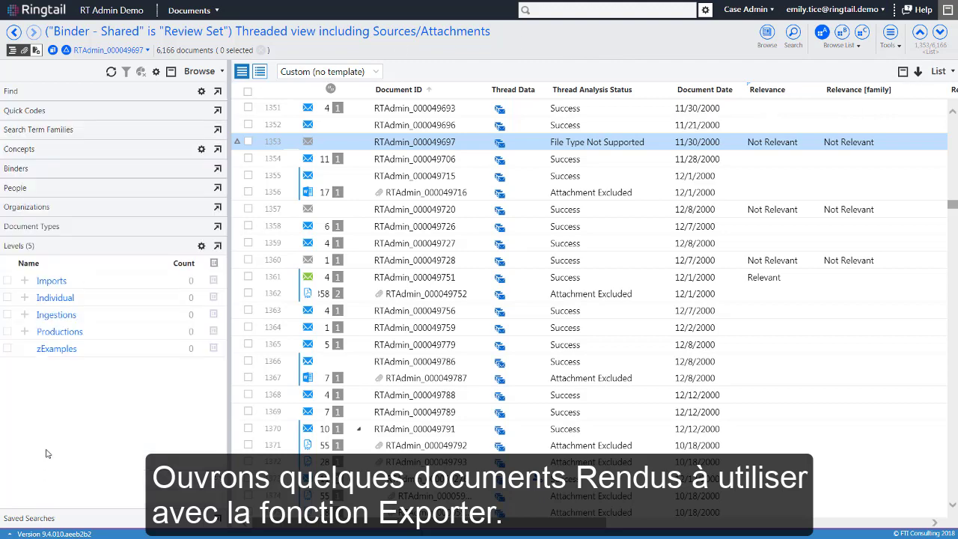
left_click(66, 333)
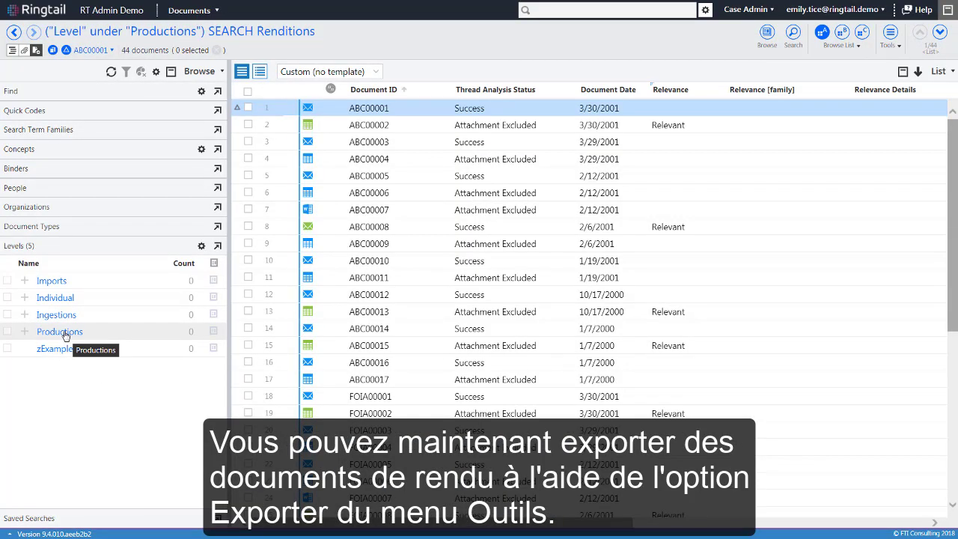
left_click(247, 91)
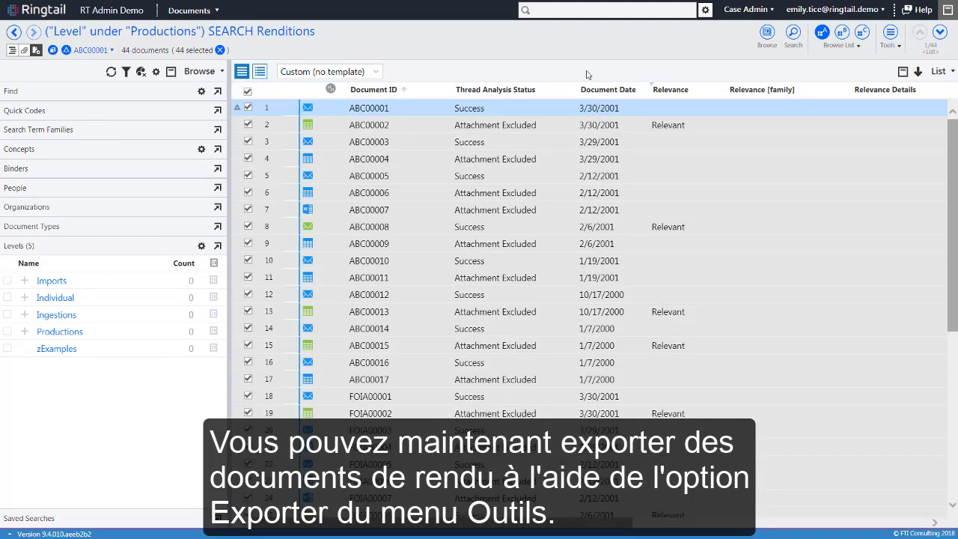
Step: Start an export of the selected renditions, excluding any documents not printed
left_click(885, 51)
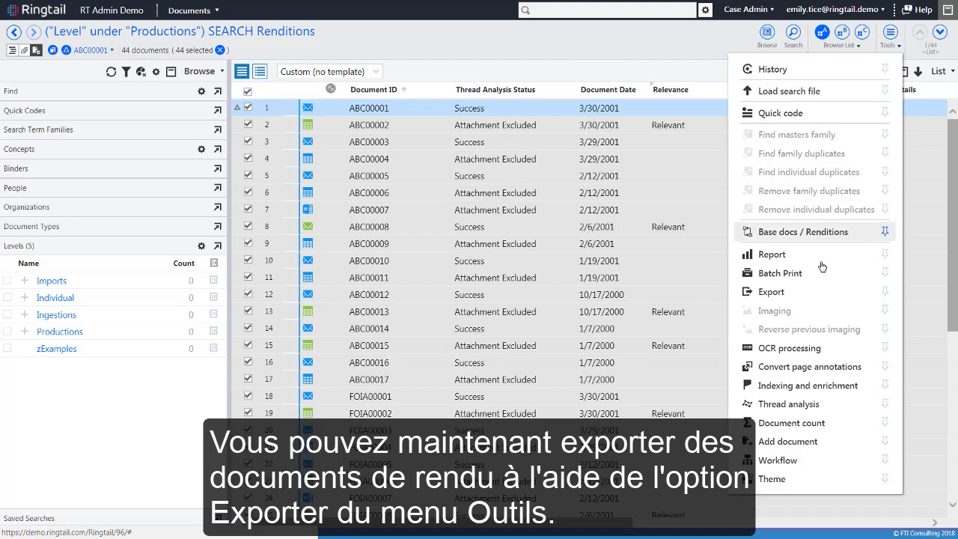
left_click(818, 291)
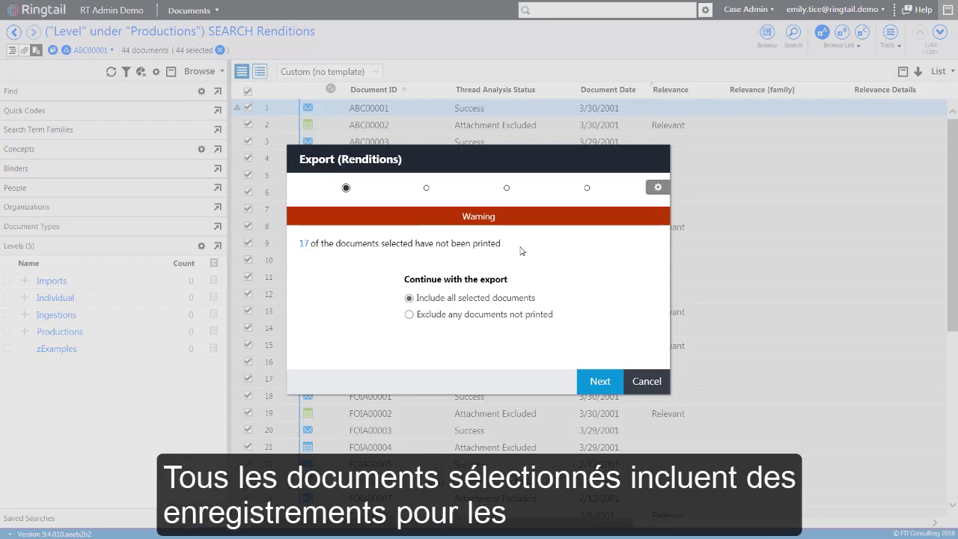
left_click(550, 315)
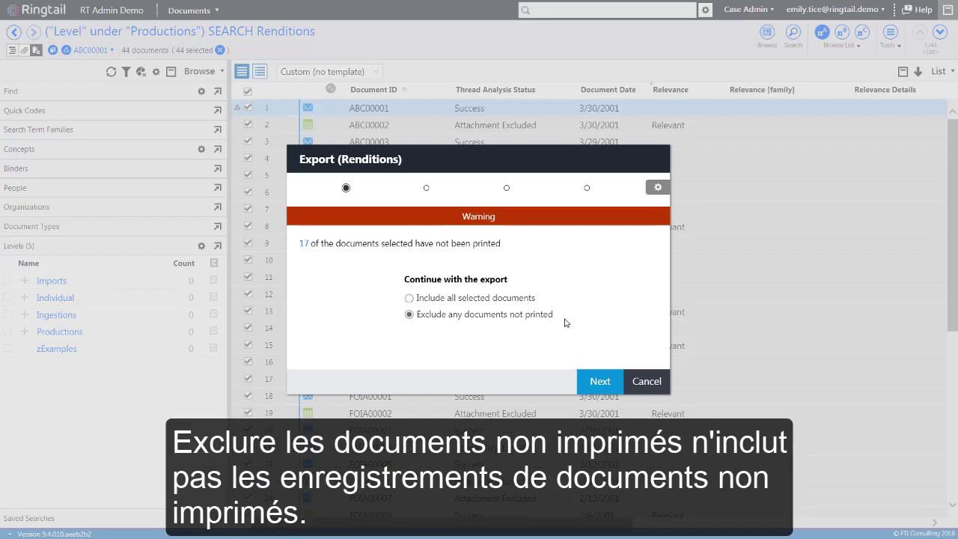
left_click(600, 383)
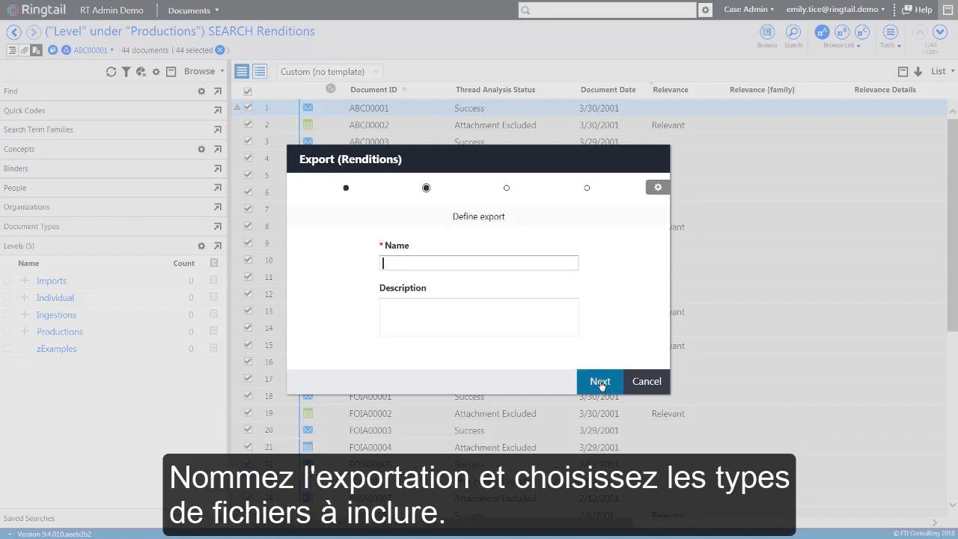
Step: Name the export "test" and add native files and content files (.txt) to the imaged pages
type("tes")
left_click(602, 383)
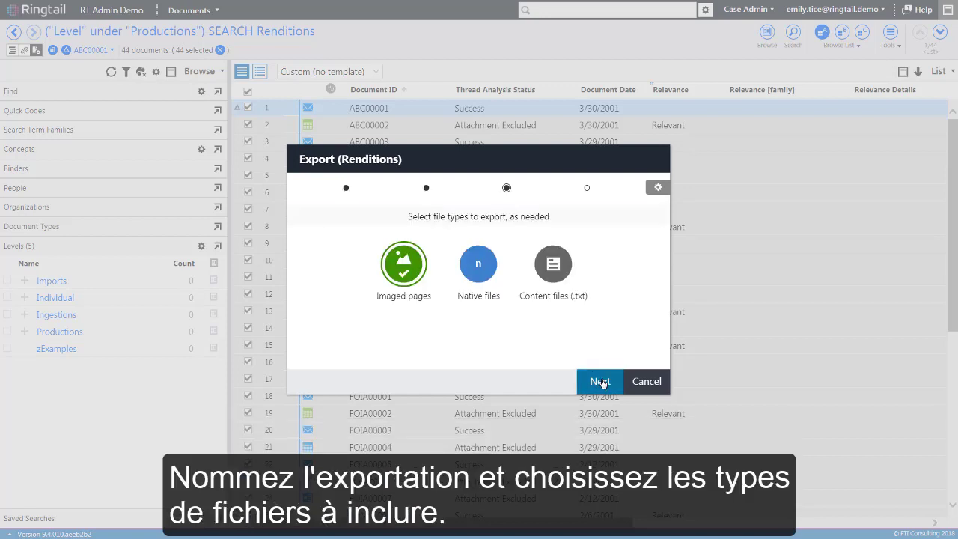
left_click(490, 263)
left_click(553, 265)
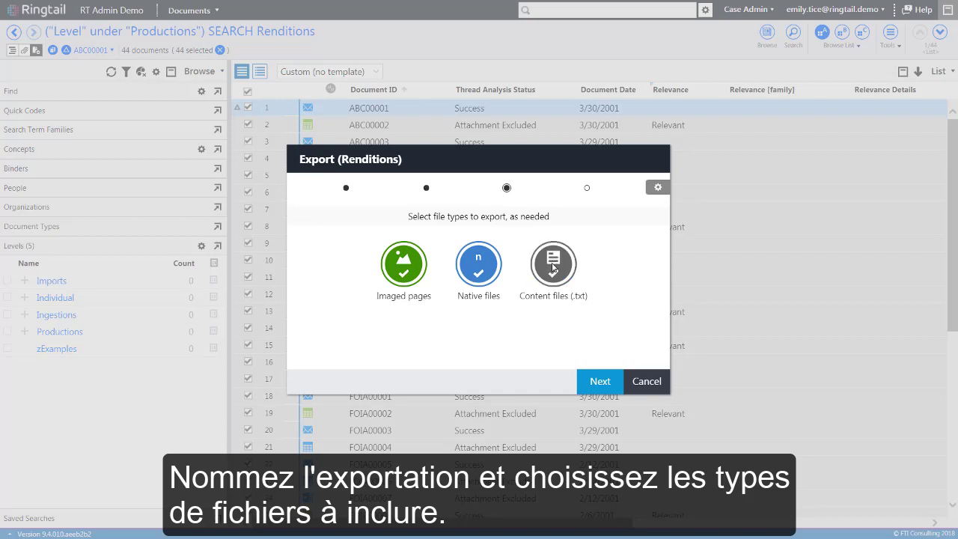
left_click(602, 382)
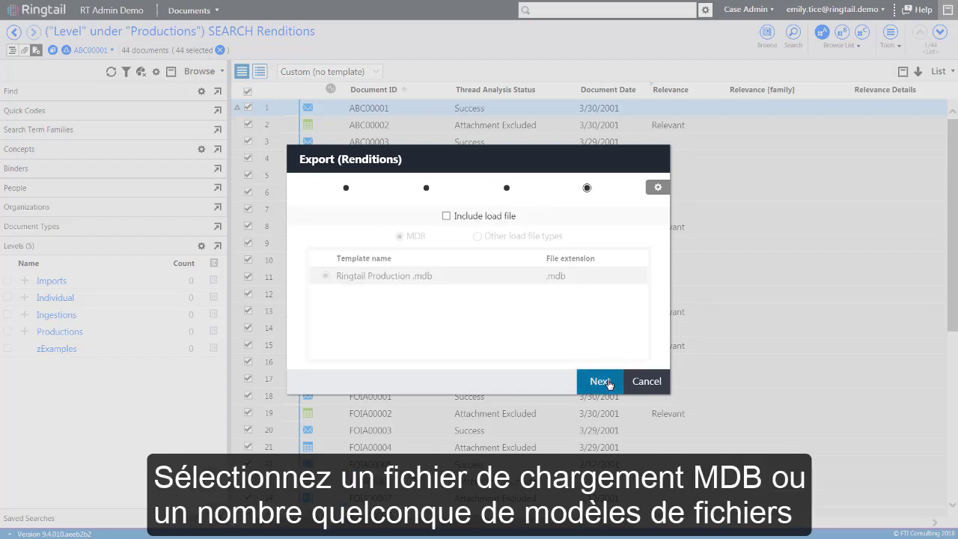
Step: Include non-MDB load files using the Concordance Production .dat and .opt templates, and cancel the export at its summary
left_click(491, 218)
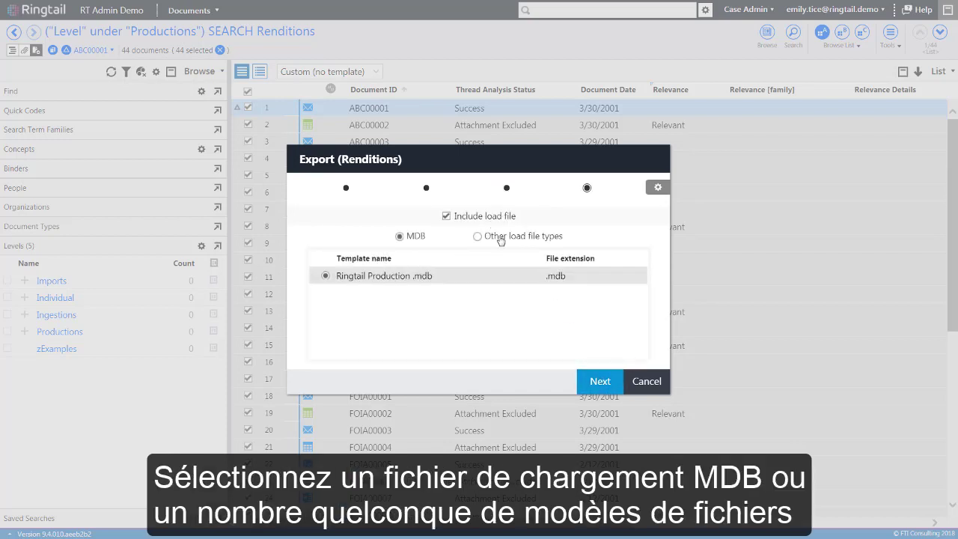
left_click(500, 238)
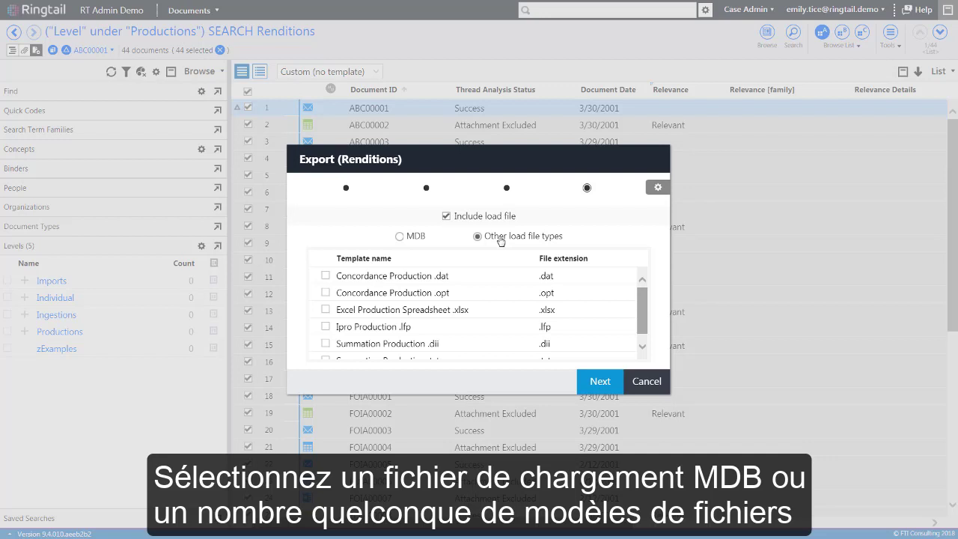
left_click(325, 275)
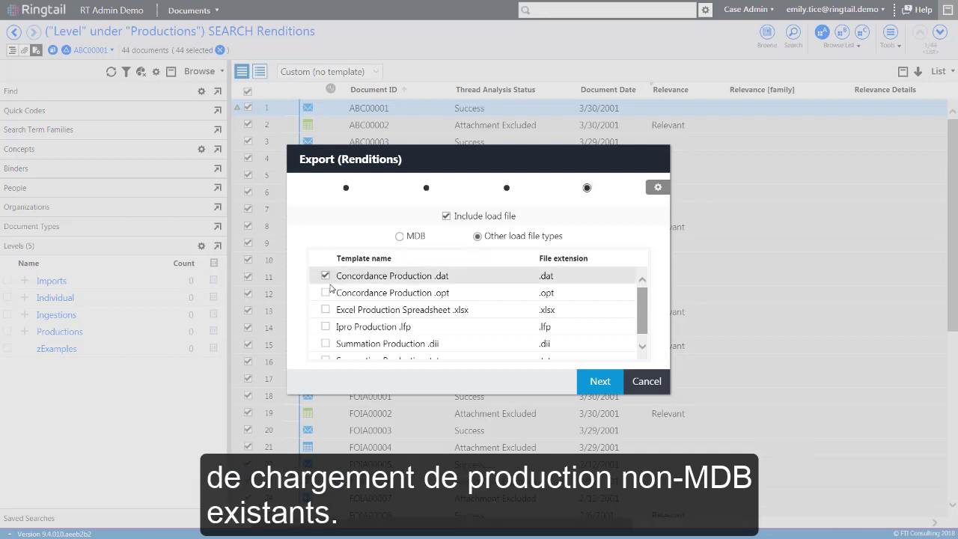
left_click(326, 293)
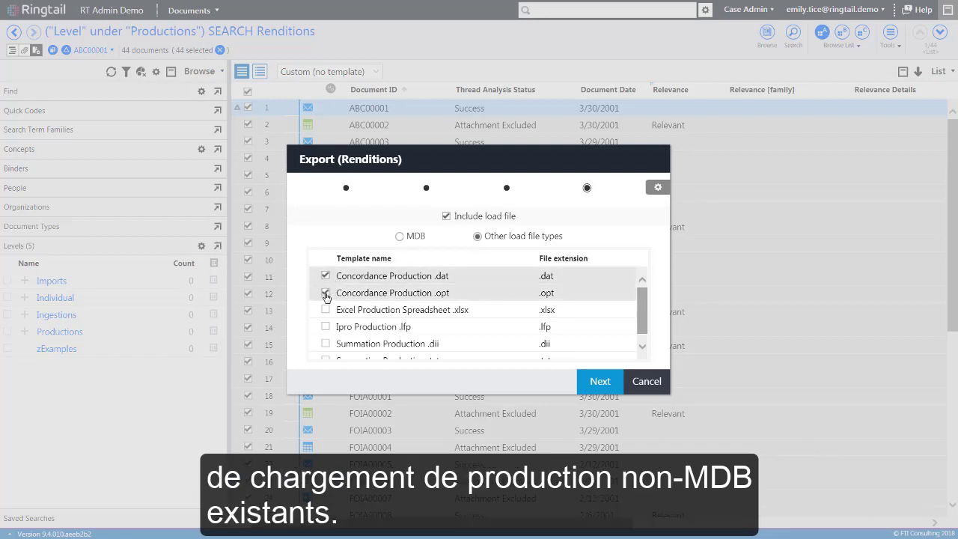
left_click(600, 382)
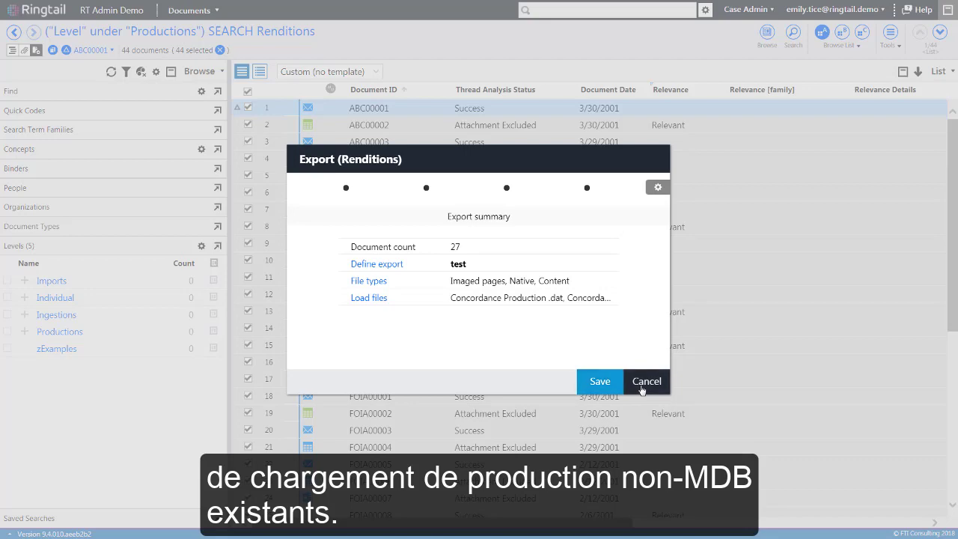
left_click(645, 381)
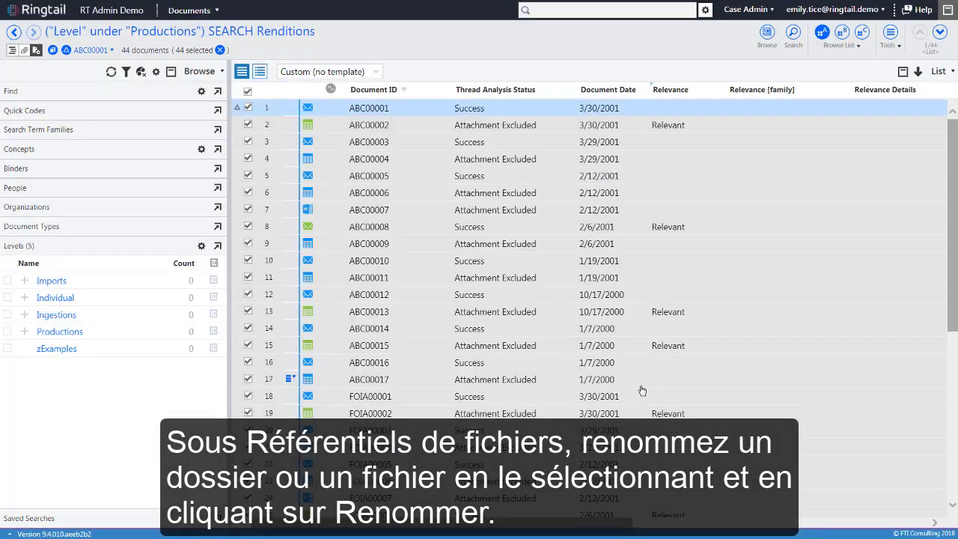
Step: Open the File Repositories page of document management and rename delete_folder in the images folder to "delete"
left_click(200, 11)
left_click(214, 149)
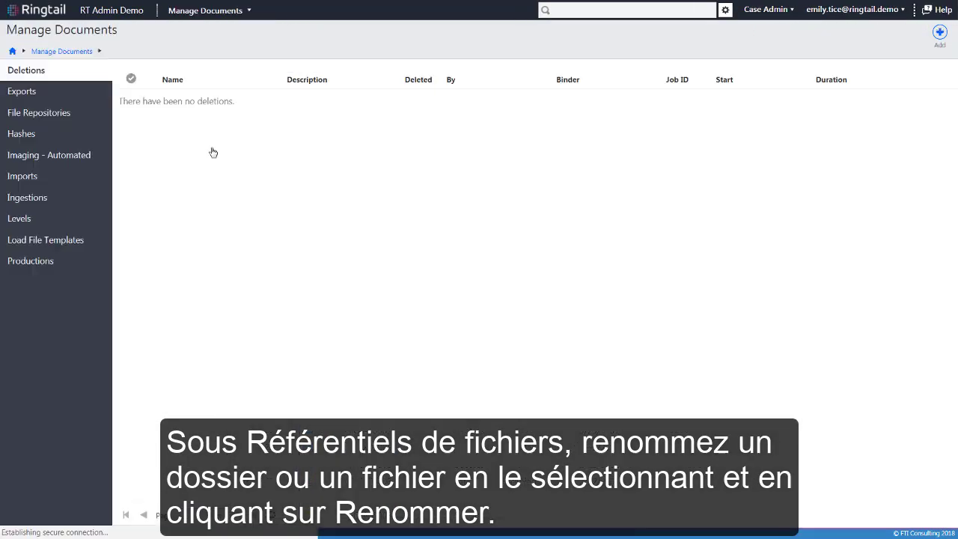
left_click(83, 122)
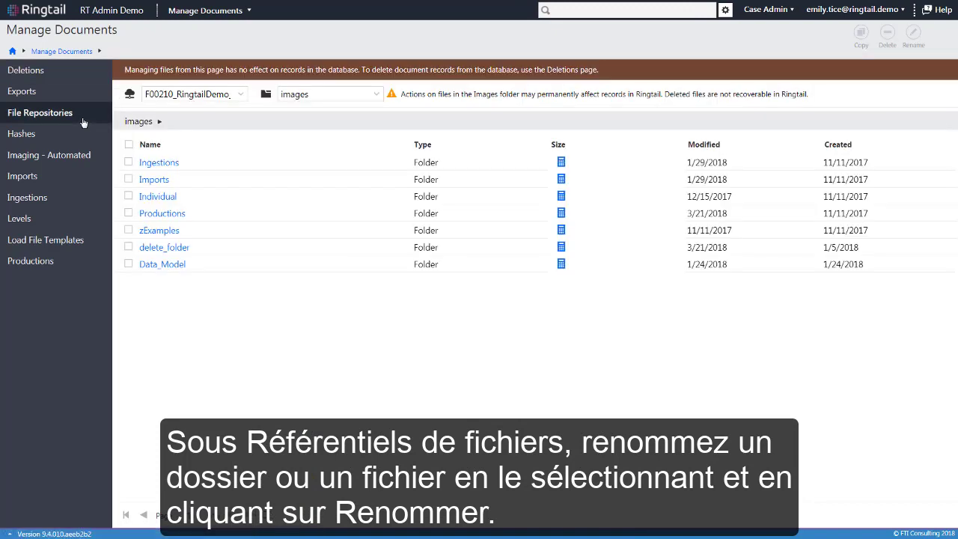
left_click(128, 247)
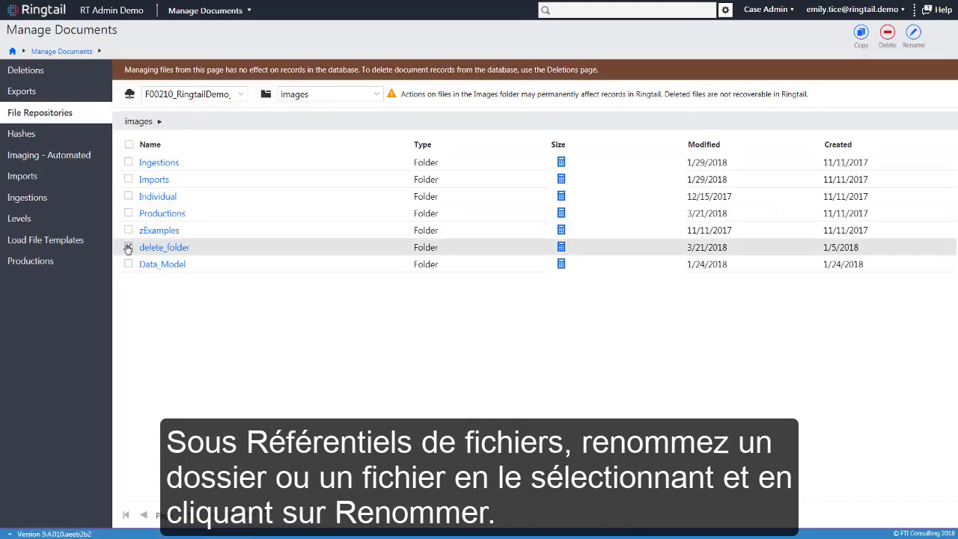
left_click(912, 42)
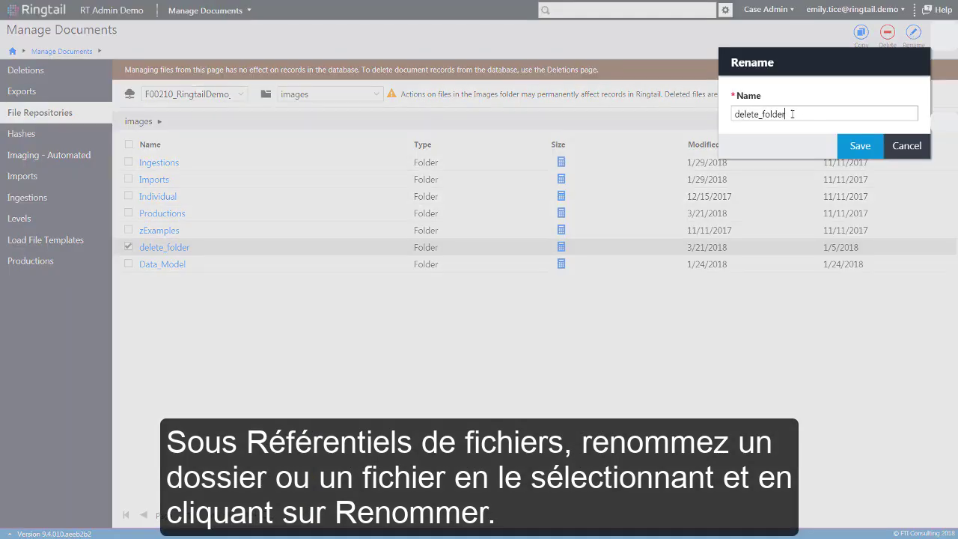
left_click_drag(786, 114, 758, 114)
key("BackSpace")
left_click(858, 145)
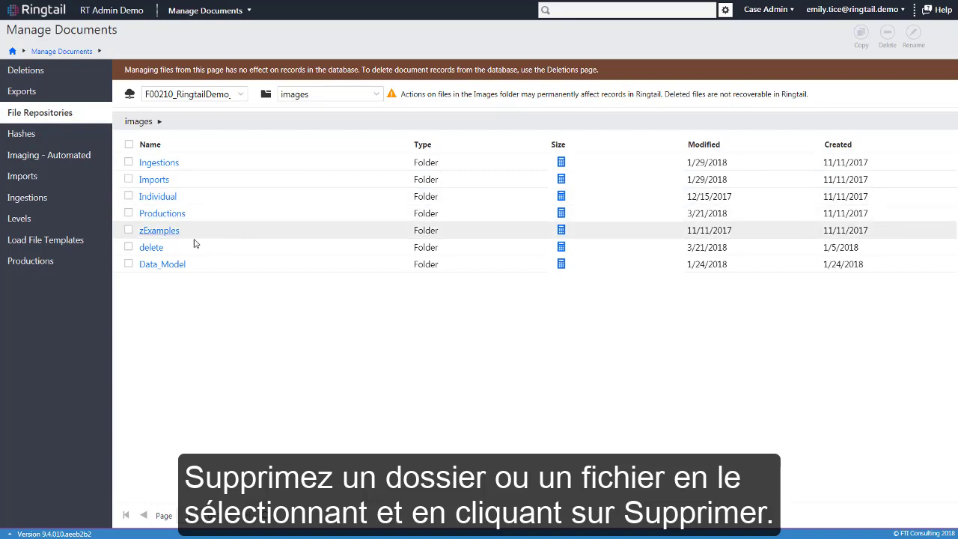
Step: Permanently delete the "delete" folder from the images repository folder
left_click(130, 250)
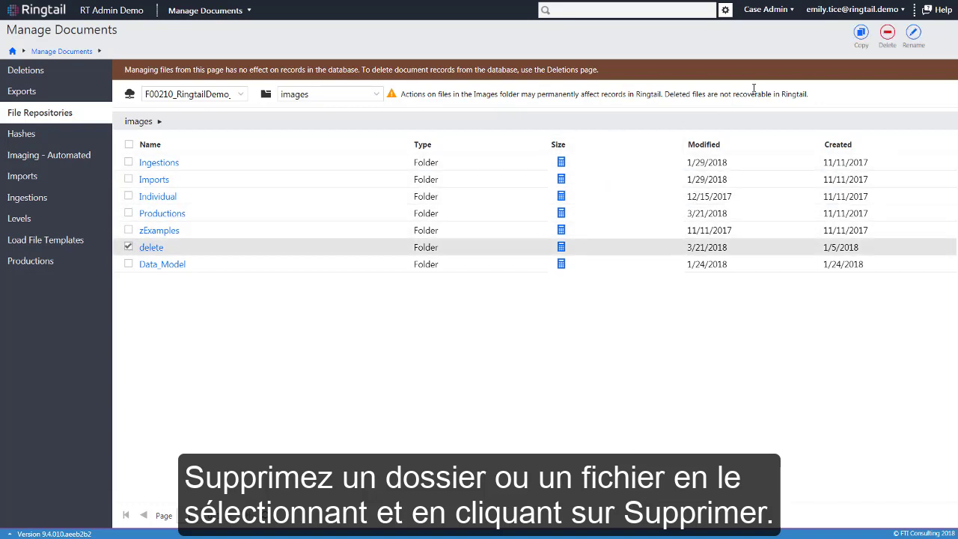
left_click(884, 43)
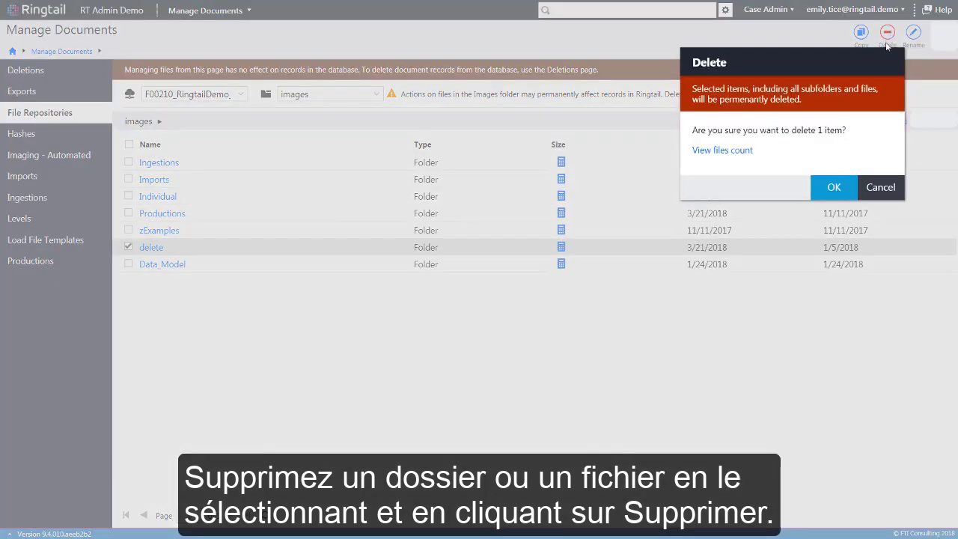
left_click(843, 187)
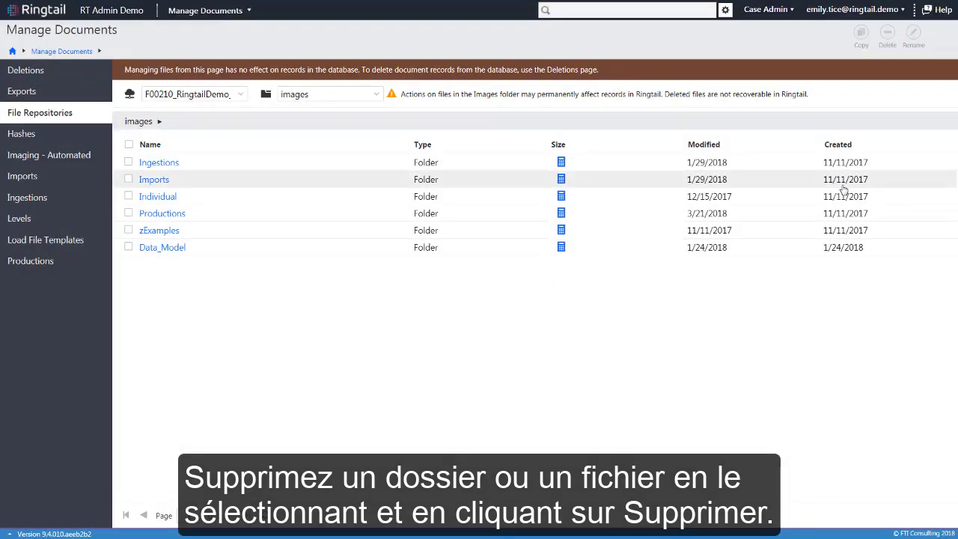
Step: Copy the first custodian folder in images > Ingestions to the Import repository folder, with duplicate item names set to Rename
left_click(173, 162)
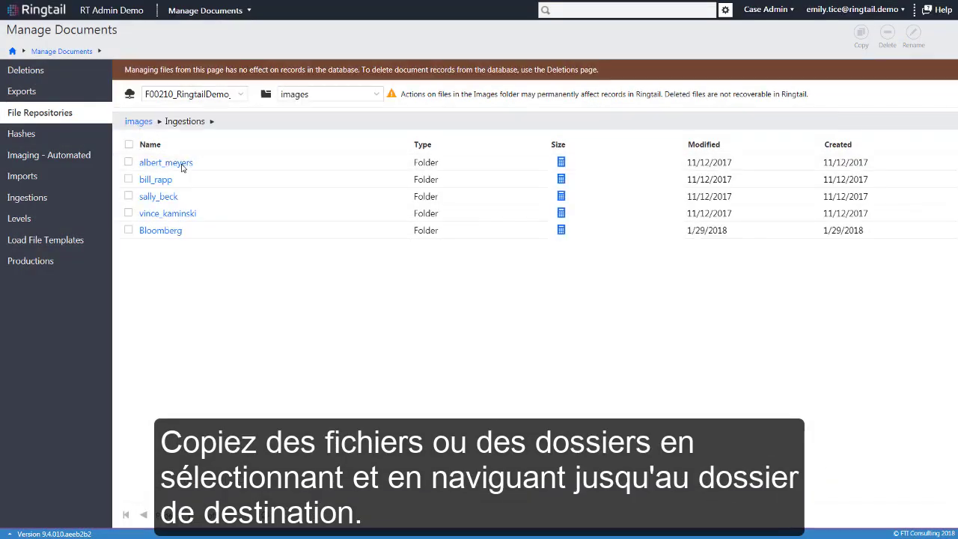
left_click(128, 162)
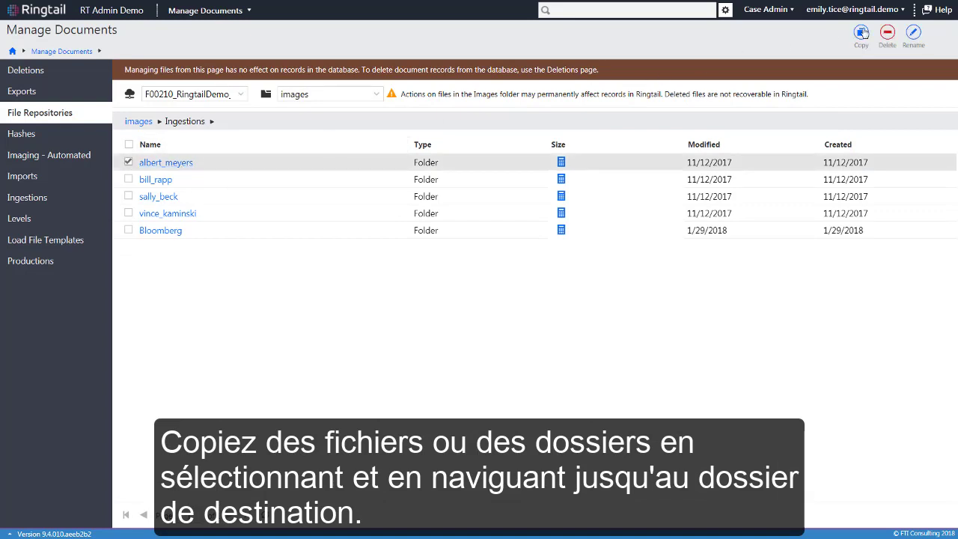
left_click(859, 34)
left_click(844, 127)
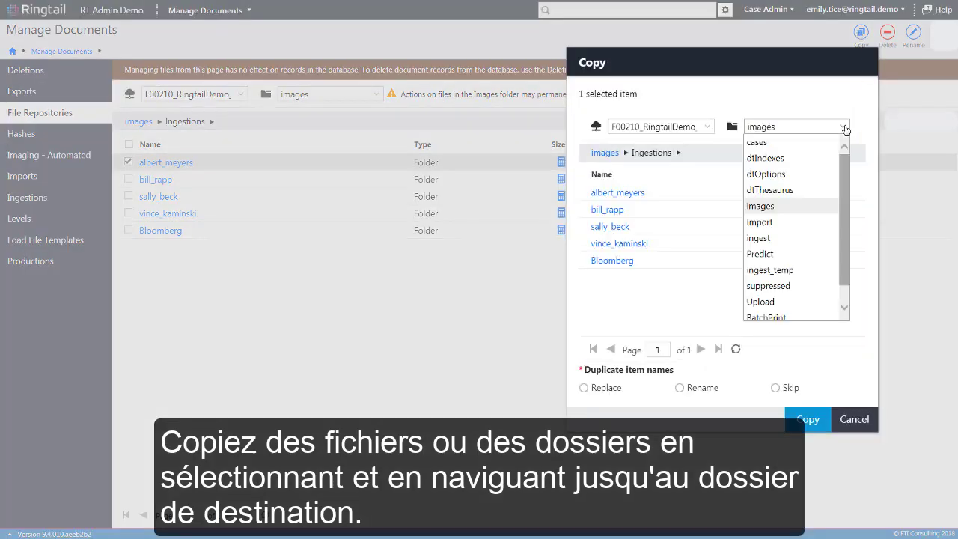
left_click(805, 222)
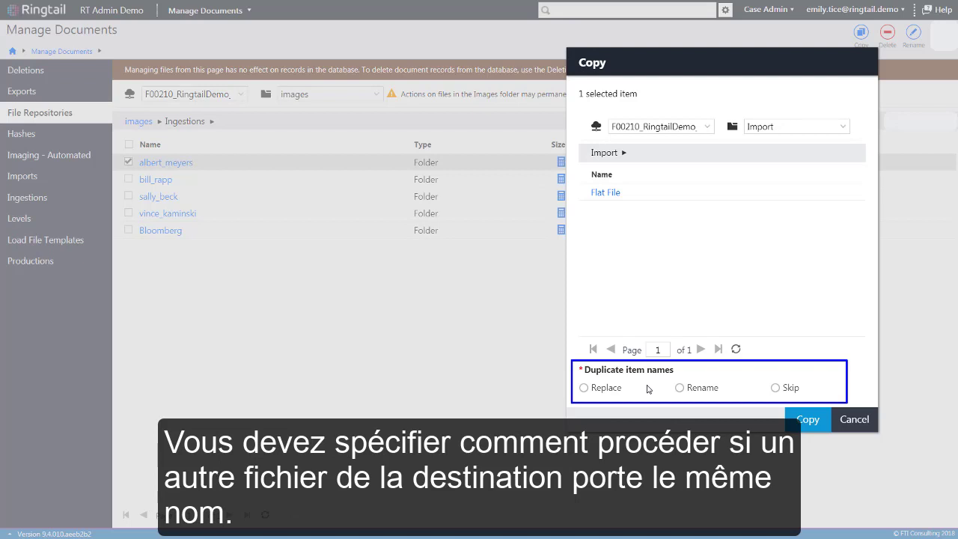
left_click(680, 387)
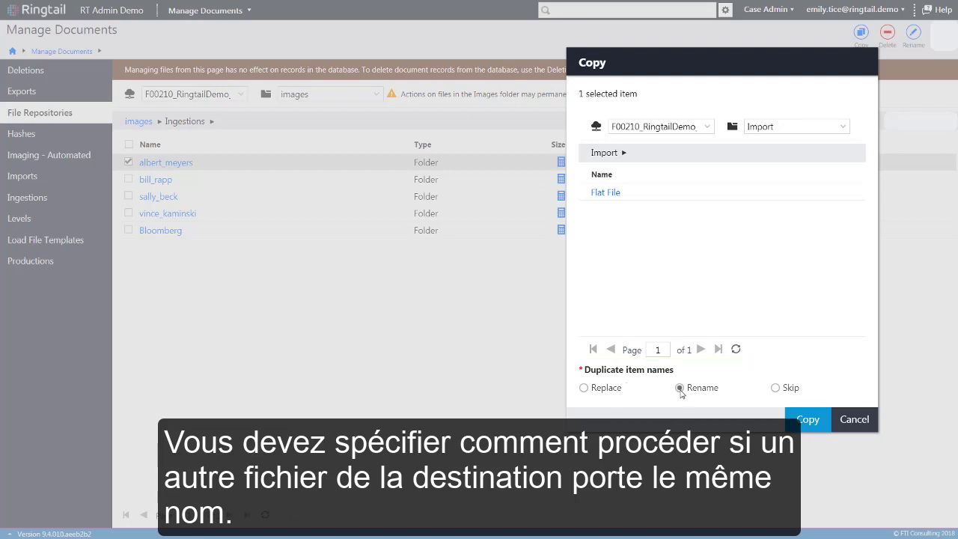
left_click(807, 420)
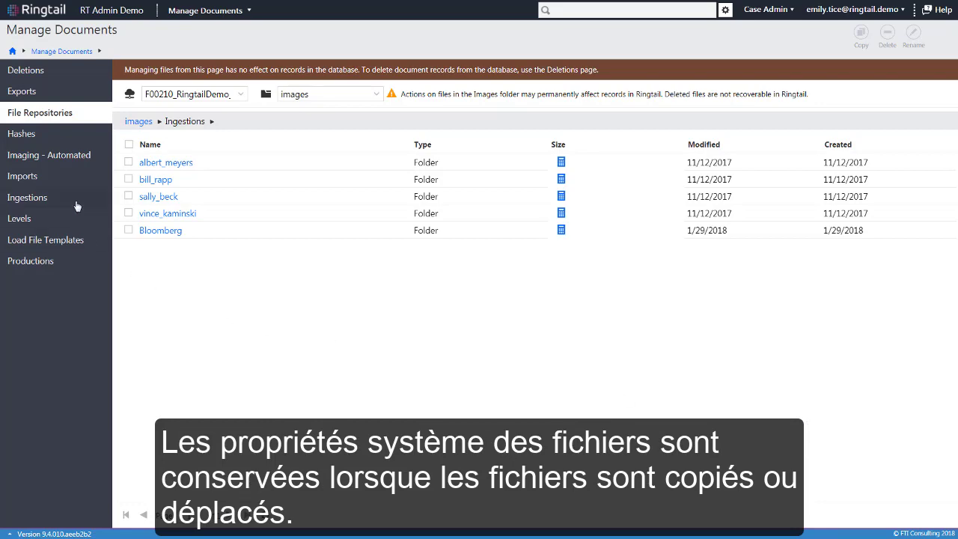
Step: Check the Duplicate coding option "Update group coding fields" in the details of a new import, and cancel the import
left_click(72, 179)
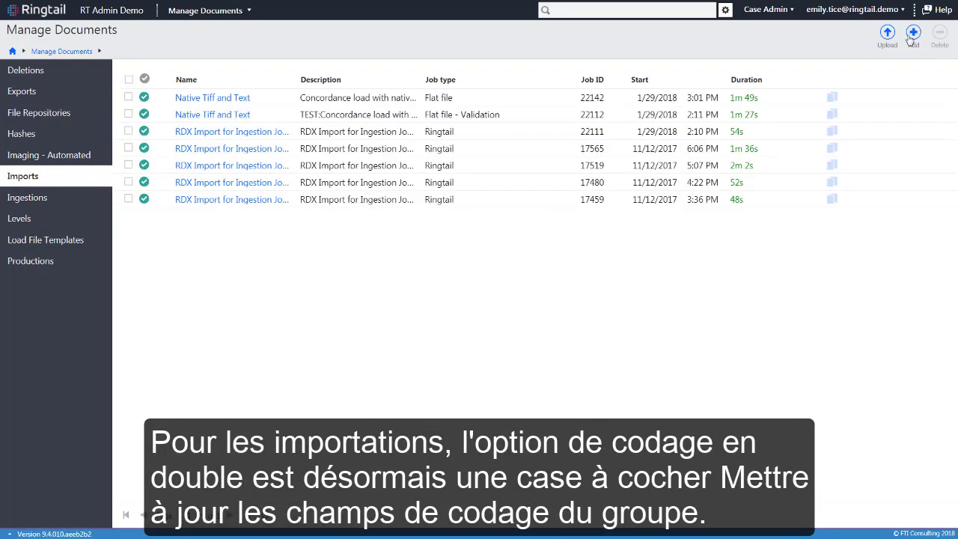
left_click(912, 35)
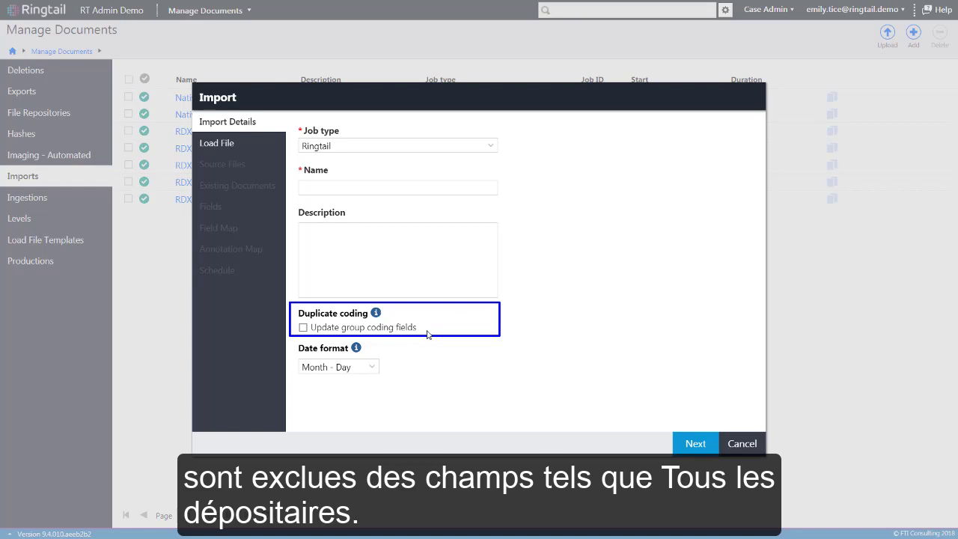
left_click(737, 445)
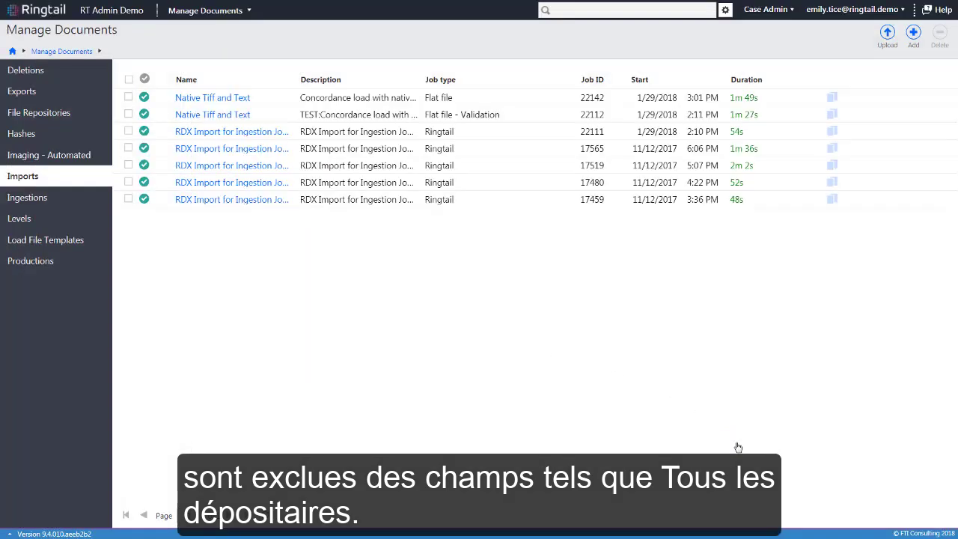
Step: Review the Ingestion Details in the default settings for ingestions, including the Duplicate coding option, and close them without saving
left_click(77, 198)
left_click(908, 46)
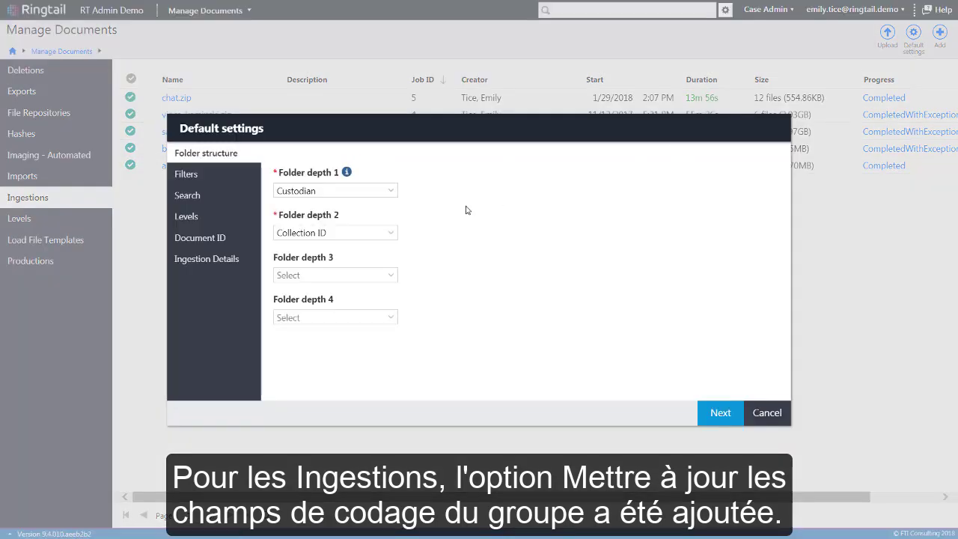
left_click(238, 263)
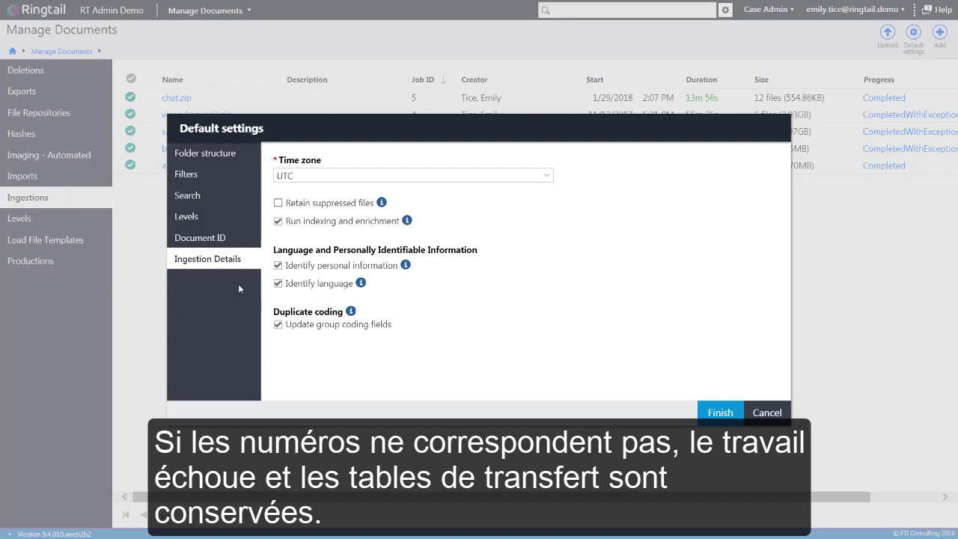
left_click(766, 412)
Step: Review the Security permissions for the Imaging features and for system fields such as [TOF] Image Request ID
left_click(249, 12)
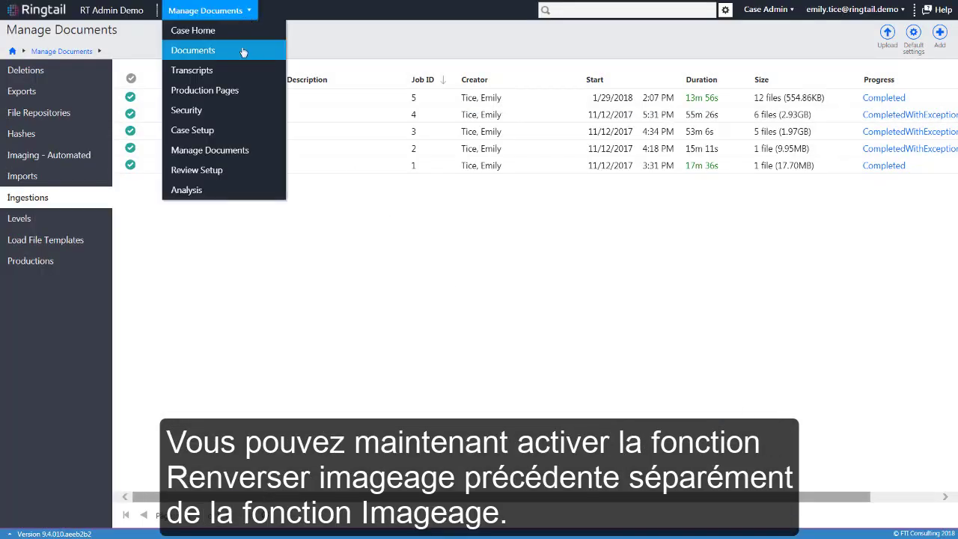
left_click(240, 111)
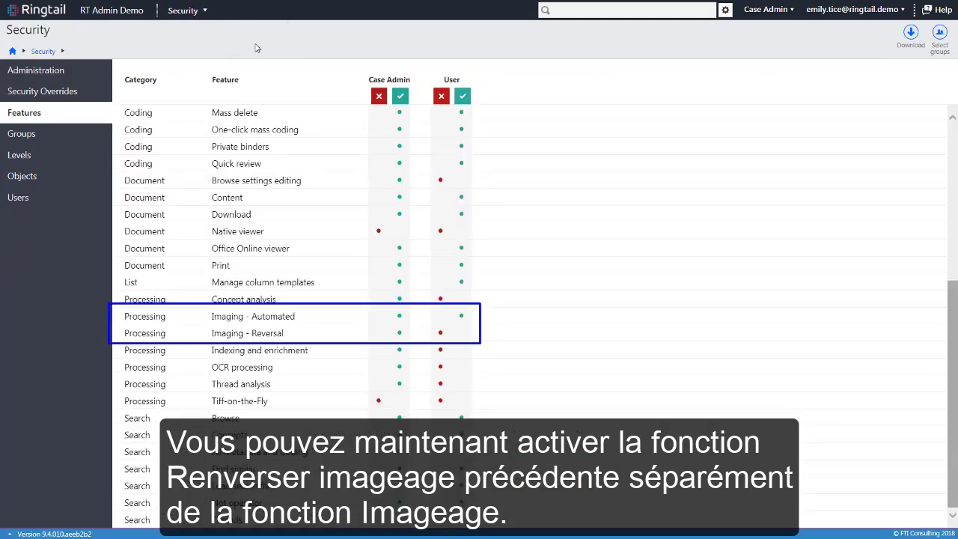
left_click(81, 179)
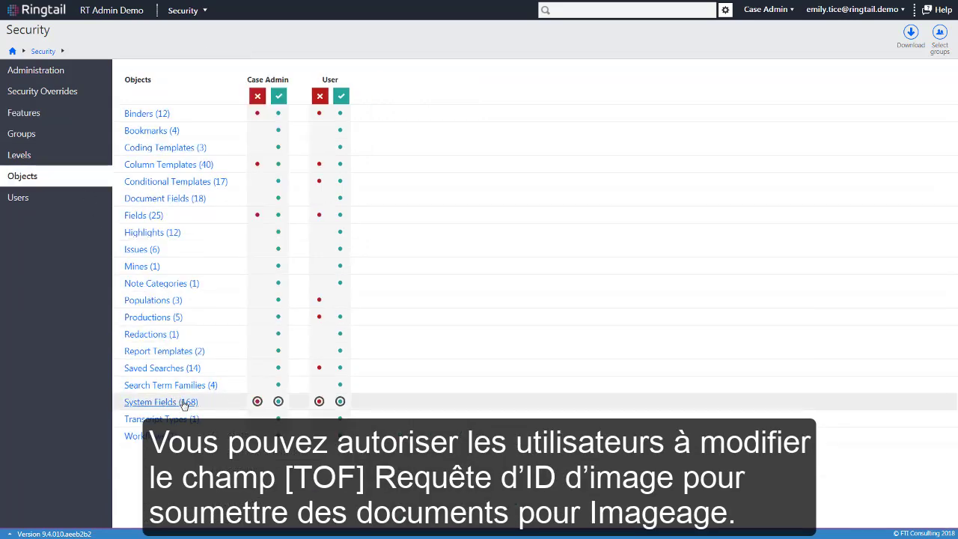
left_click(184, 404)
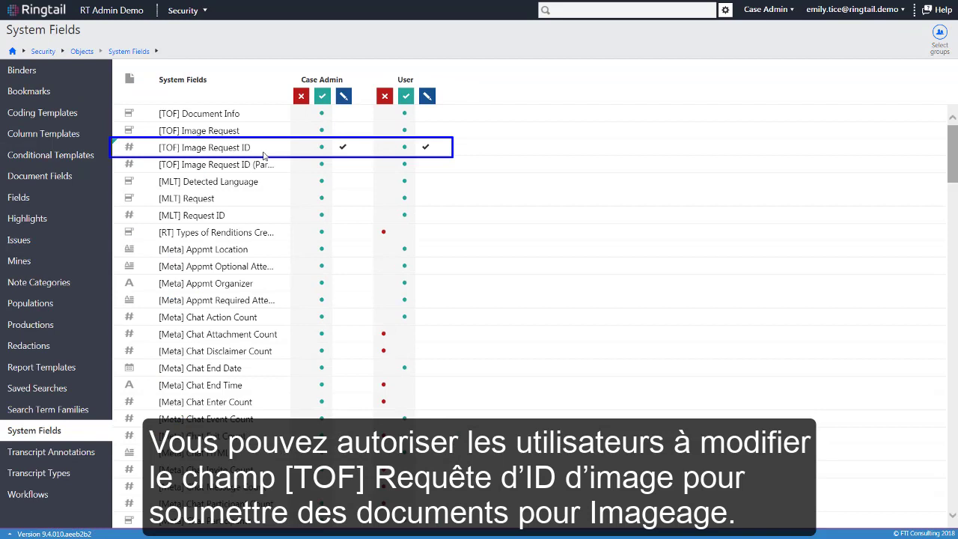